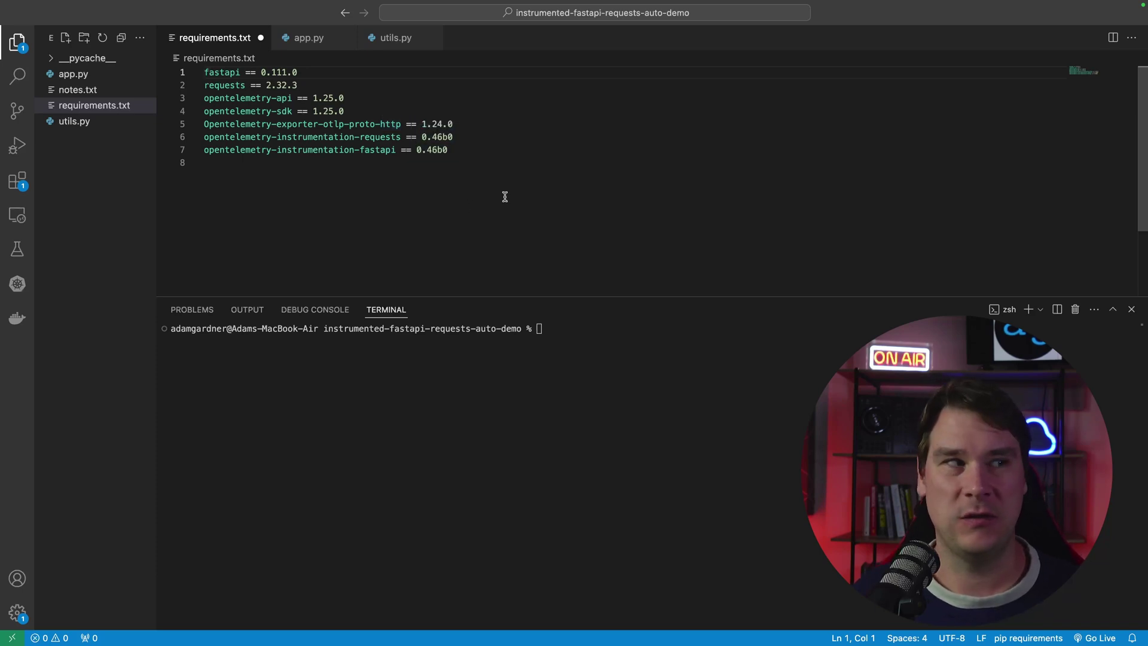
Replace the capital 'O' with a lowercase 'o' in the line-5 OTLP exporter package name.
{"action": "left_click", "coordinate": [210, 124]}
{"action": "mouse_move", "coordinate": [231, 119]}
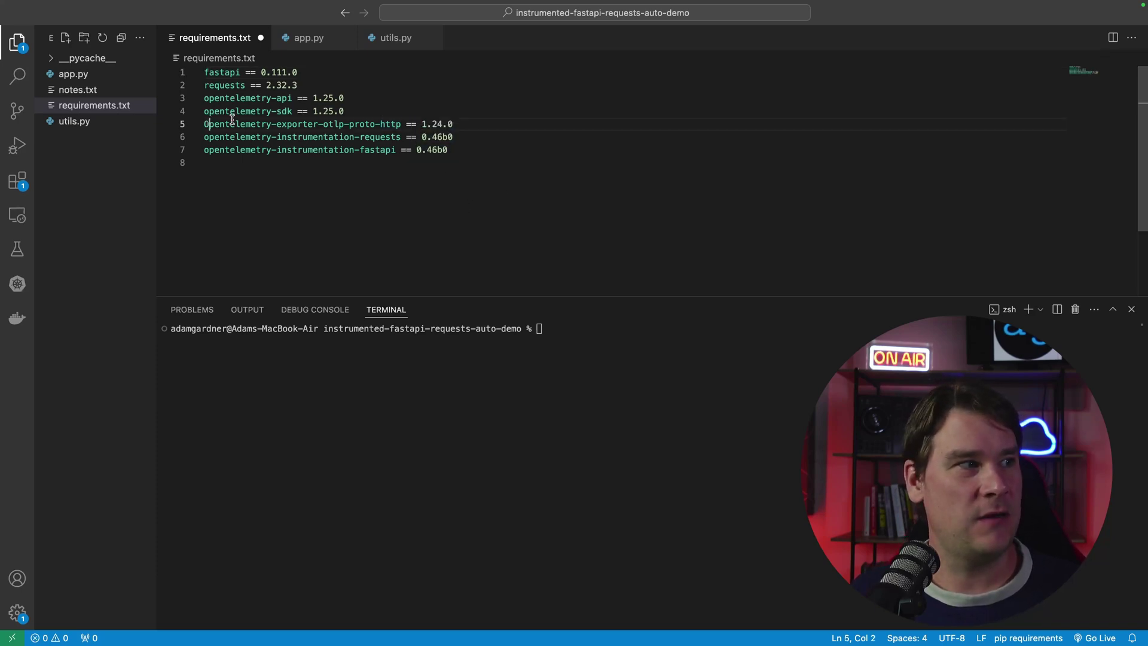
{"action": "key", "text": "BackSpace"}
{"action": "type", "text": "o"}
{"action": "left_click", "coordinate": [476, 111]}
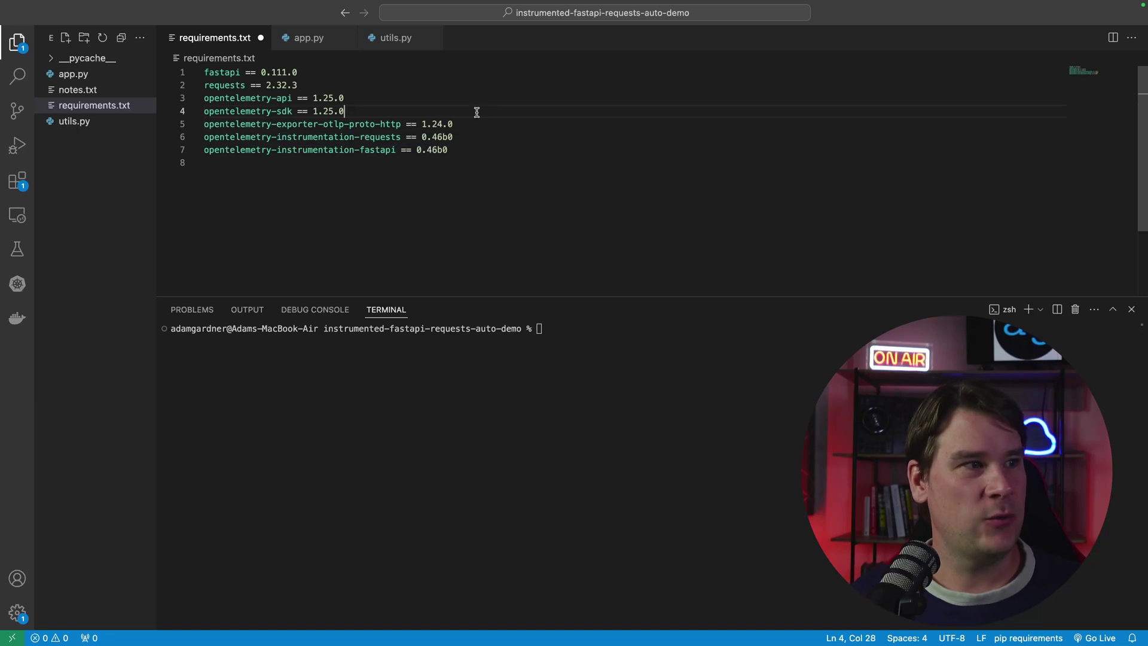
{"action": "double_click", "coordinate": [392, 125]}
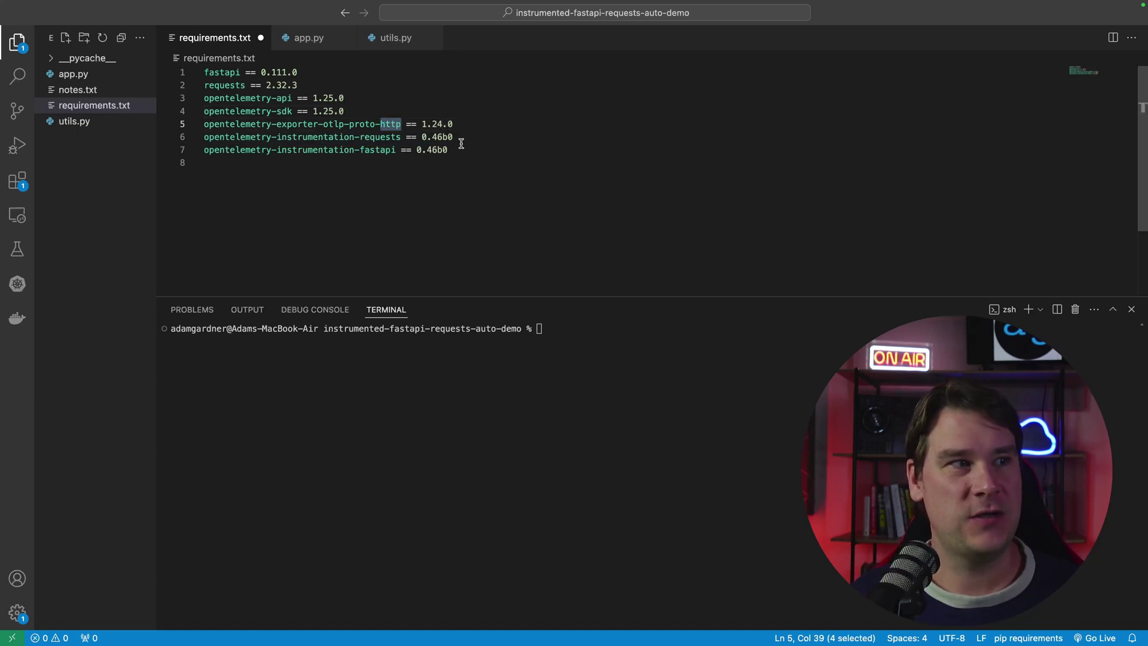
{"action": "left_click", "coordinate": [461, 144]}
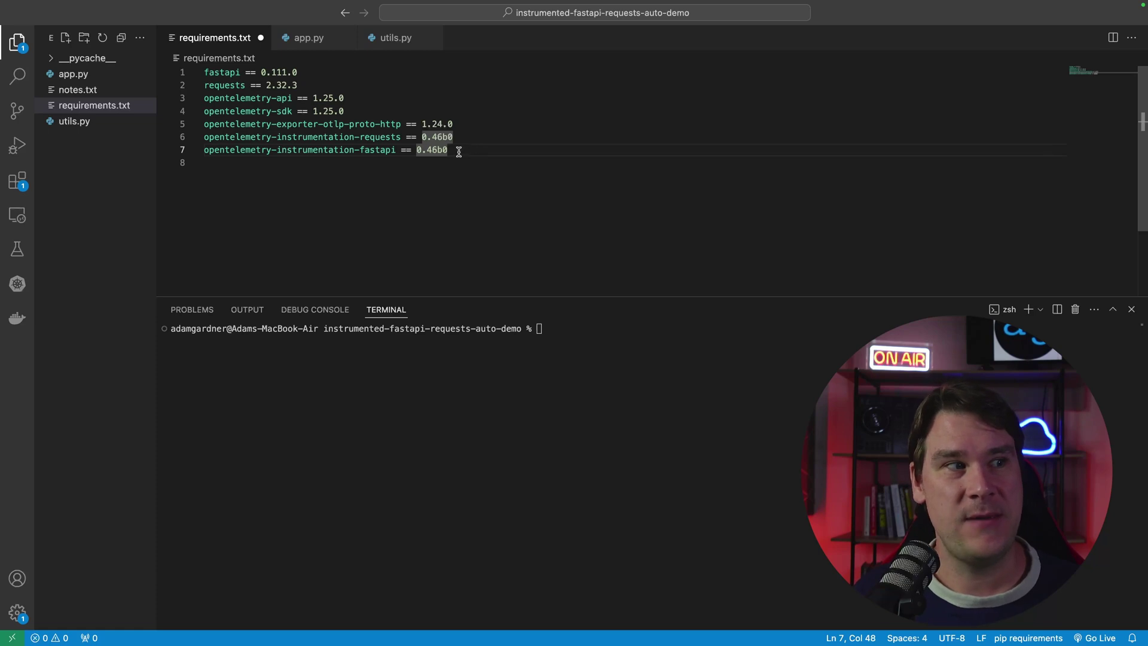
{"action": "mouse_move", "coordinate": [447, 147]}
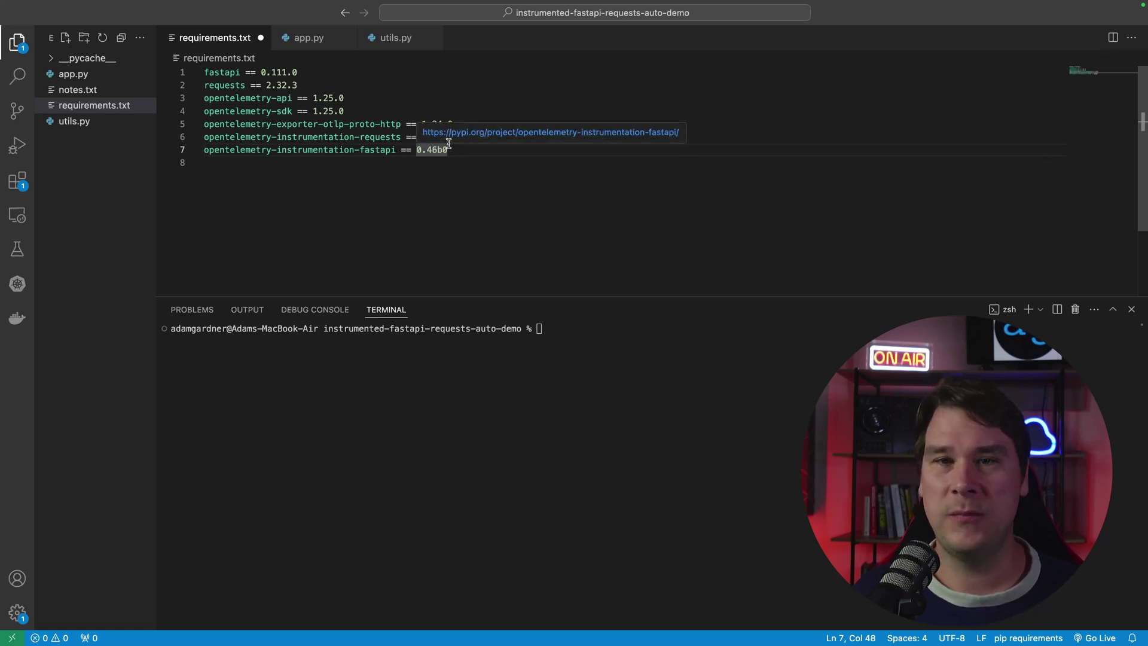
From app.py, run the FastAPI app on port 8000 and reload localhost:8000 in the browser.
{"action": "left_click", "coordinate": [309, 37]}
{"action": "scroll", "coordinate": [439, 182], "scroll_direction": "down", "scroll_amount": 5}
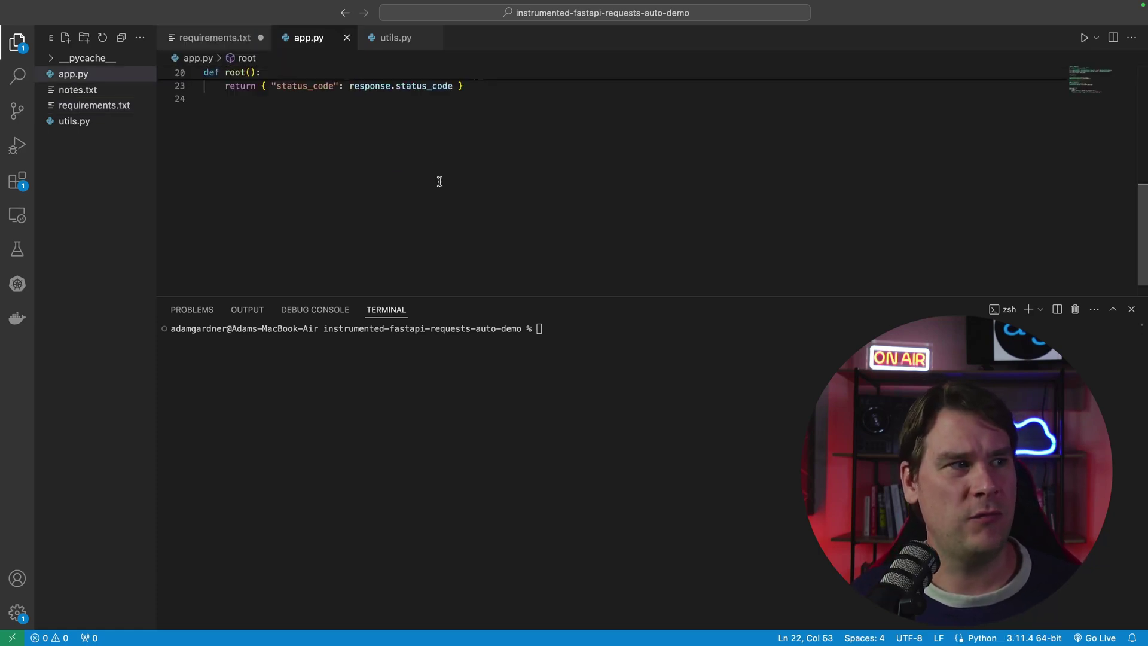
{"action": "scroll", "coordinate": [439, 181], "scroll_direction": "up", "scroll_amount": 2}
{"action": "scroll", "coordinate": [440, 184], "scroll_direction": "up", "scroll_amount": 3}
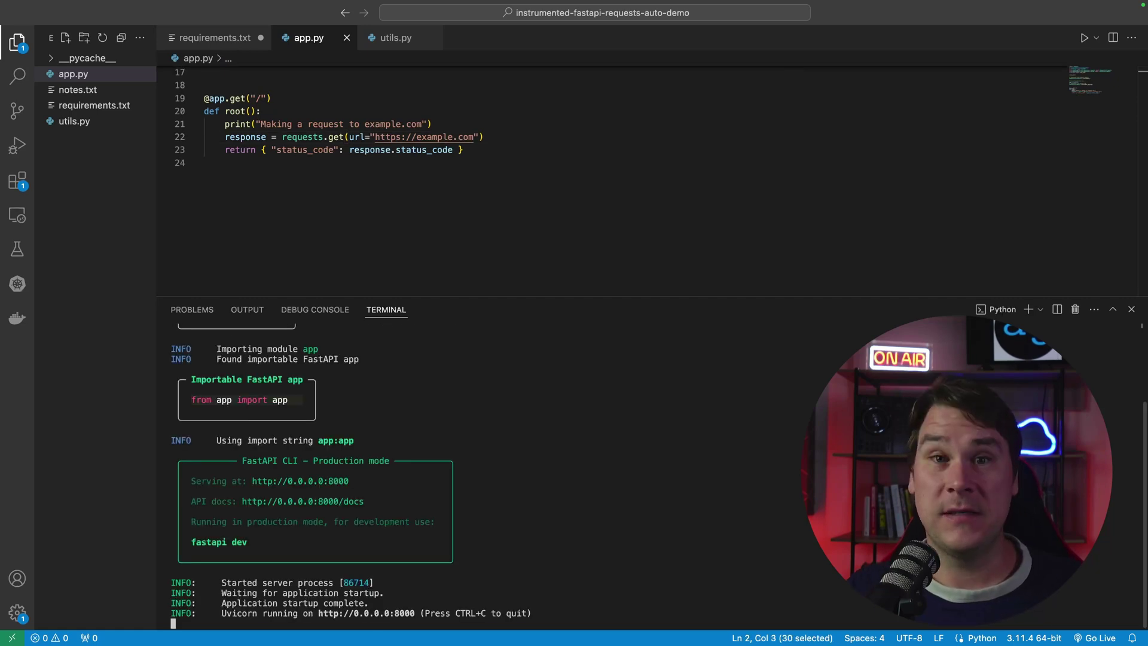
{"action": "key", "text": "super+Tab"}
{"action": "key", "text": "super+r"}
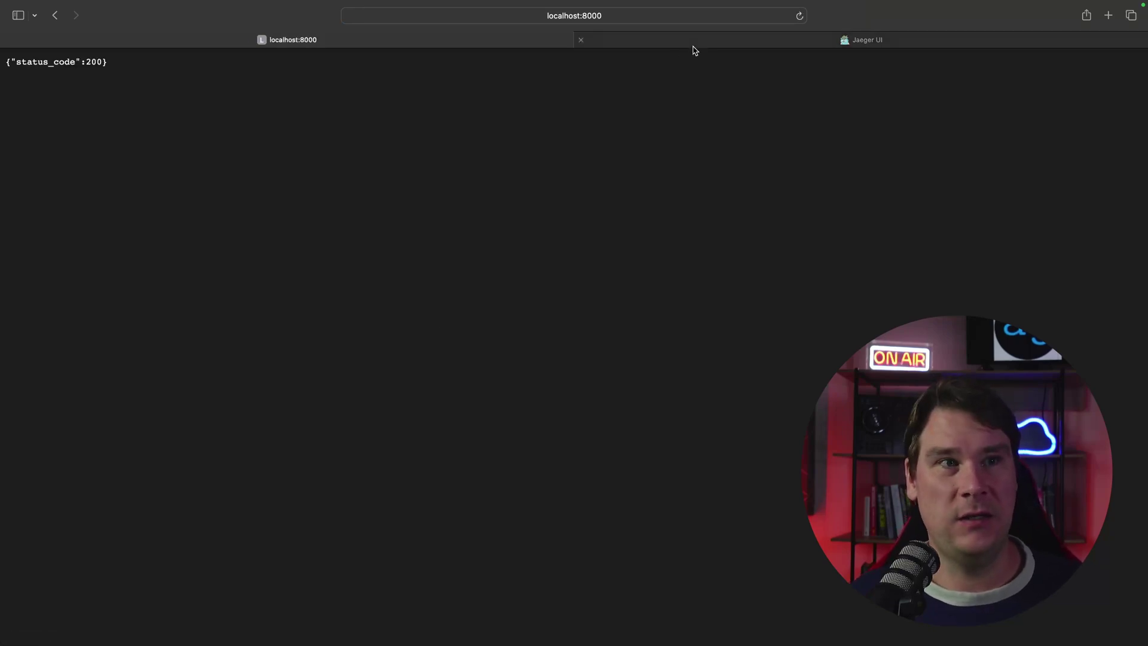
Find my-cool-microservice traces in Jaeger UI and open the most recent GET / trace.
{"action": "left_click", "coordinate": [692, 41]}
{"action": "left_click", "coordinate": [143, 184]}
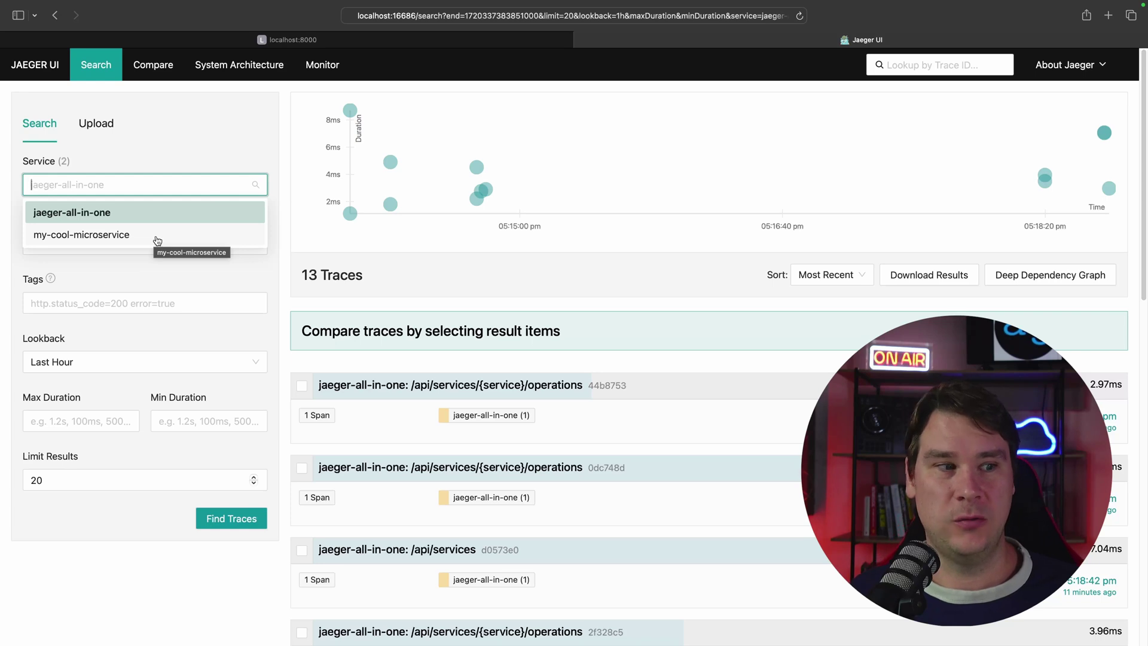
{"action": "left_click", "coordinate": [156, 235]}
{"action": "left_click", "coordinate": [226, 525]}
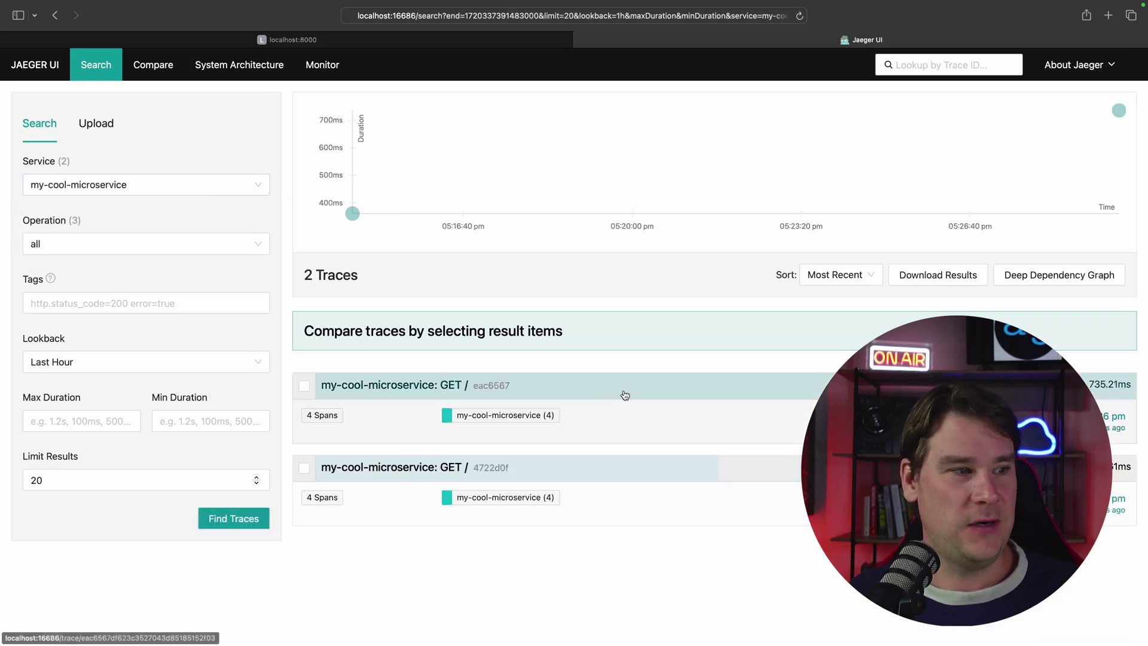
{"action": "left_click", "coordinate": [623, 395]}
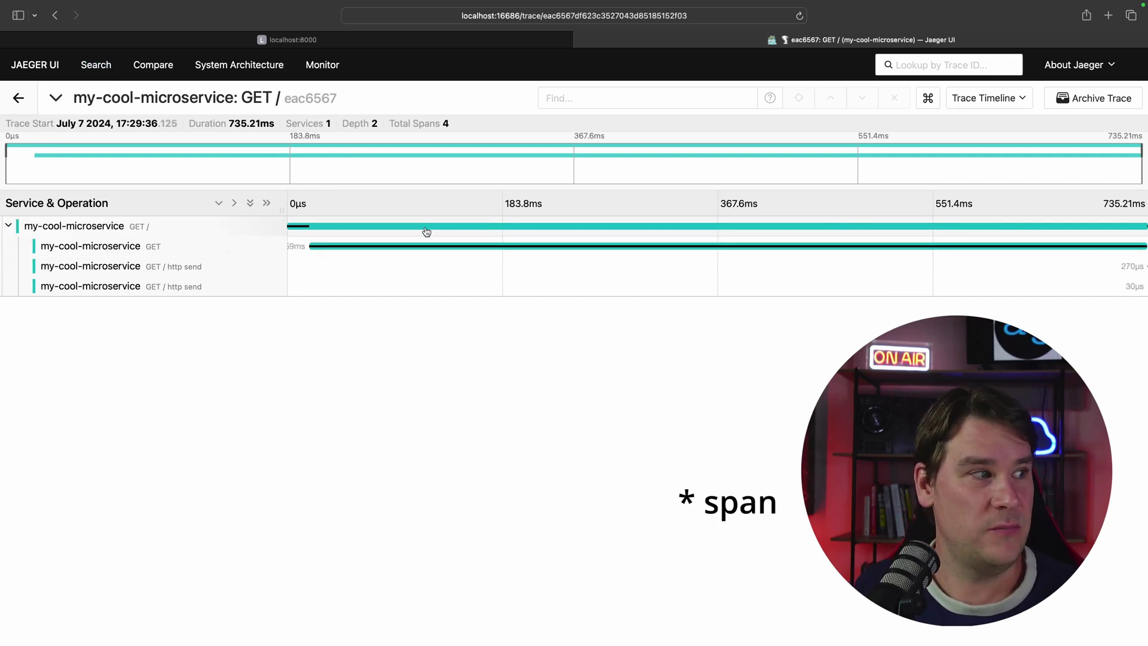
{"action": "left_click", "coordinate": [345, 249]}
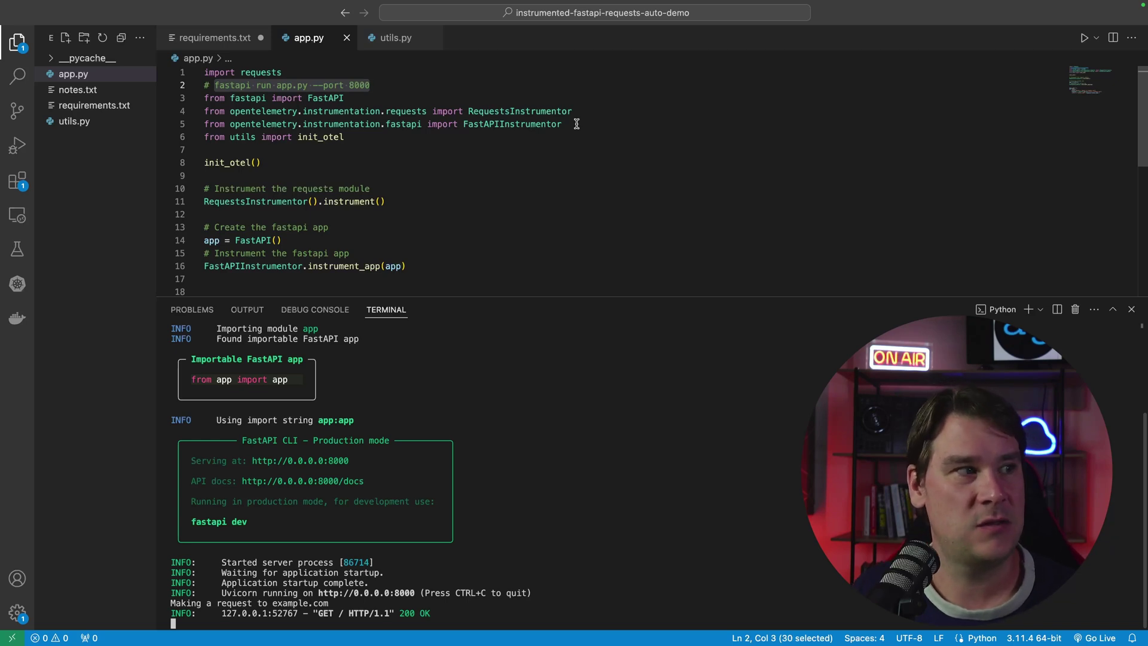
Select app.py's init_otel import, then highlight 'my-cool-microservice' as service.name in utils.py.
{"action": "left_click_drag", "start_coordinate": [350, 137], "coordinate": [191, 136]}
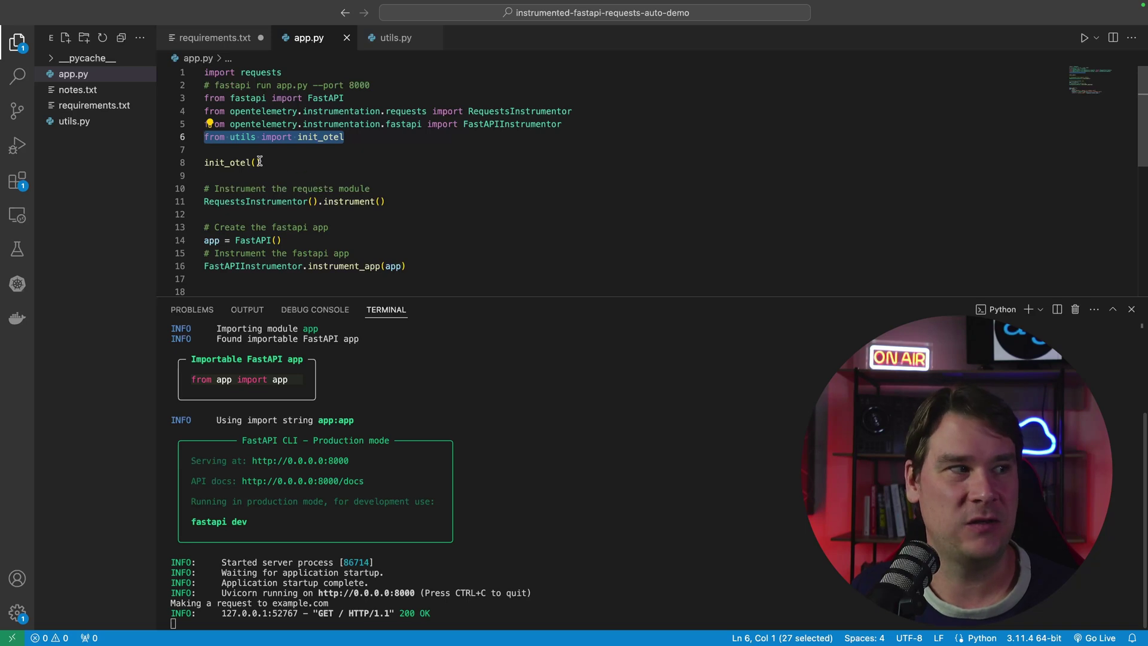
{"action": "left_click", "coordinate": [395, 38]}
{"action": "scroll", "coordinate": [392, 162], "scroll_direction": "up", "scroll_amount": 5}
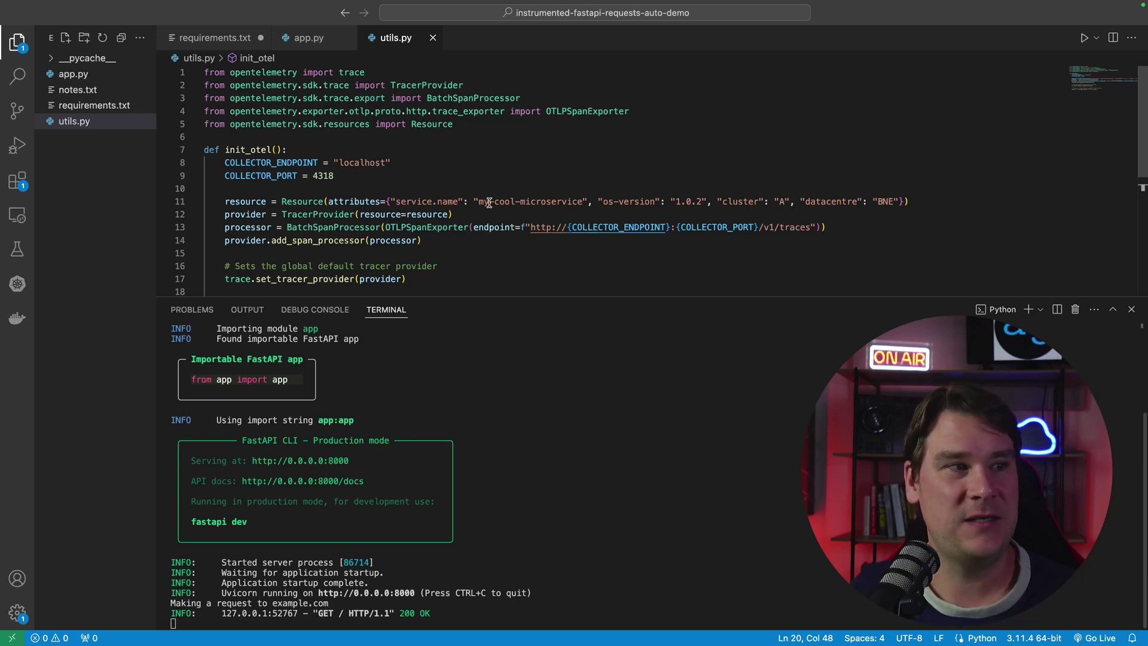
{"action": "left_click_drag", "start_coordinate": [479, 201], "coordinate": [578, 208]}
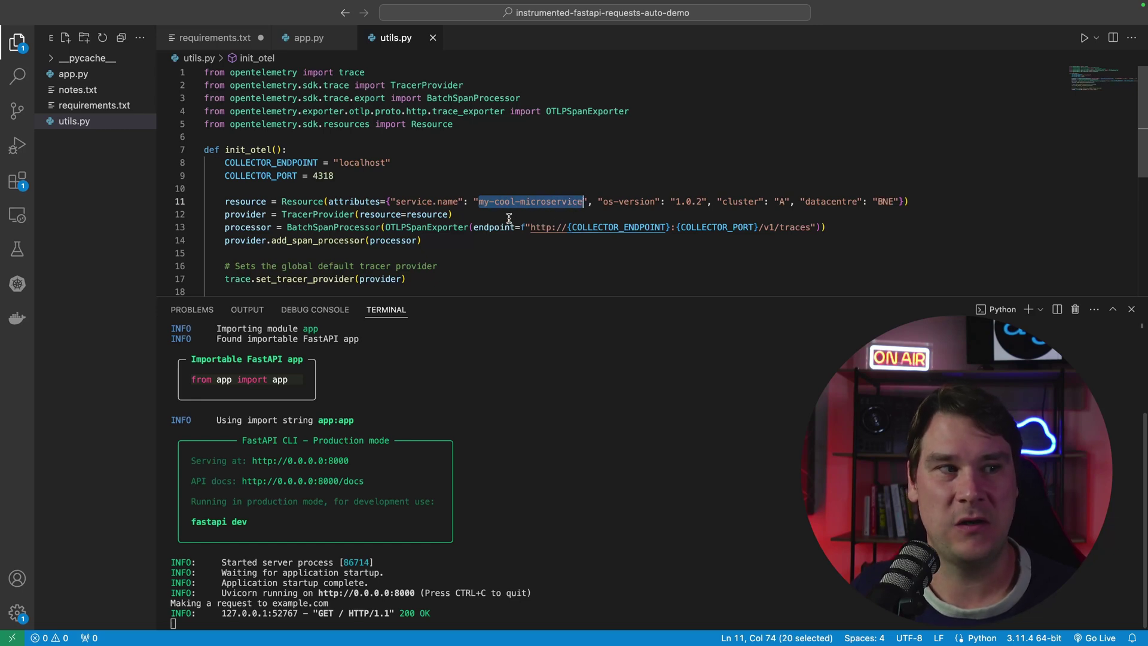
{"action": "scroll", "coordinate": [537, 216], "scroll_direction": "down", "scroll_amount": 1}
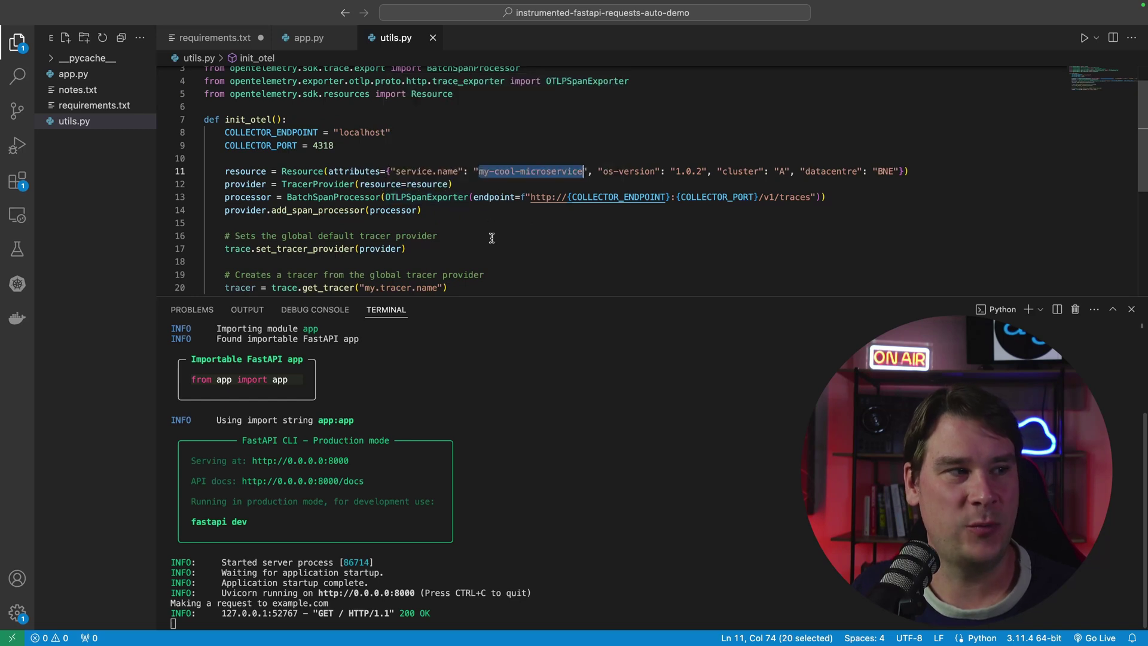
{"action": "scroll", "coordinate": [498, 236], "scroll_direction": "down", "scroll_amount": 1}
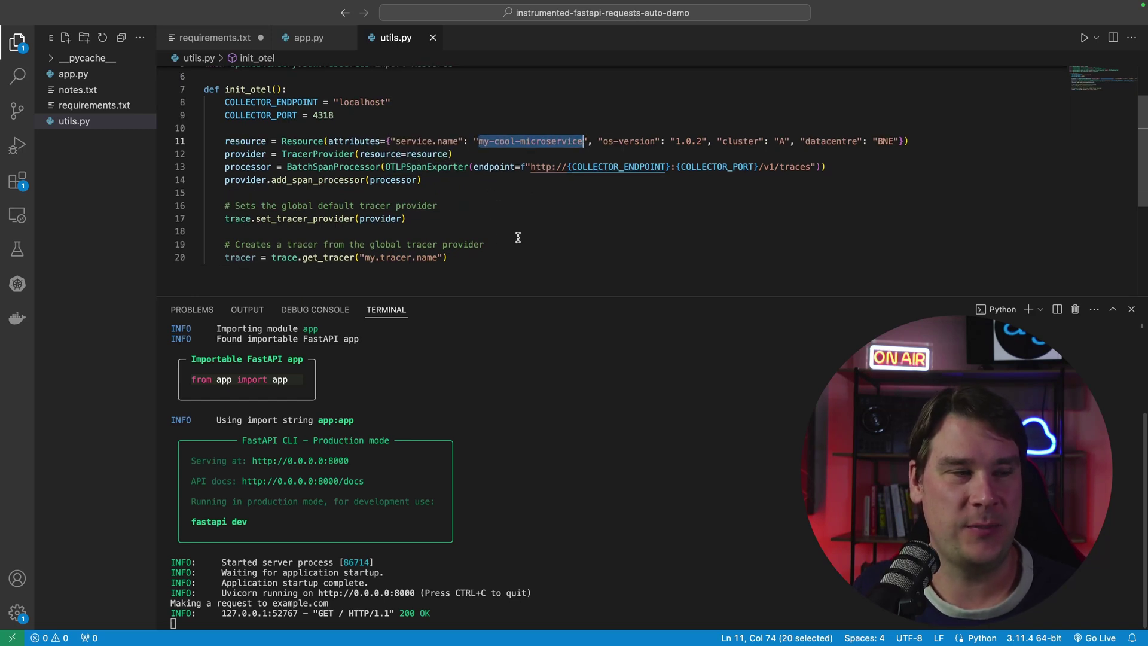
Go back to app.py's FastAPI app creation and instrumentation lines and clear the selection.
{"action": "left_click", "coordinate": [309, 37]}
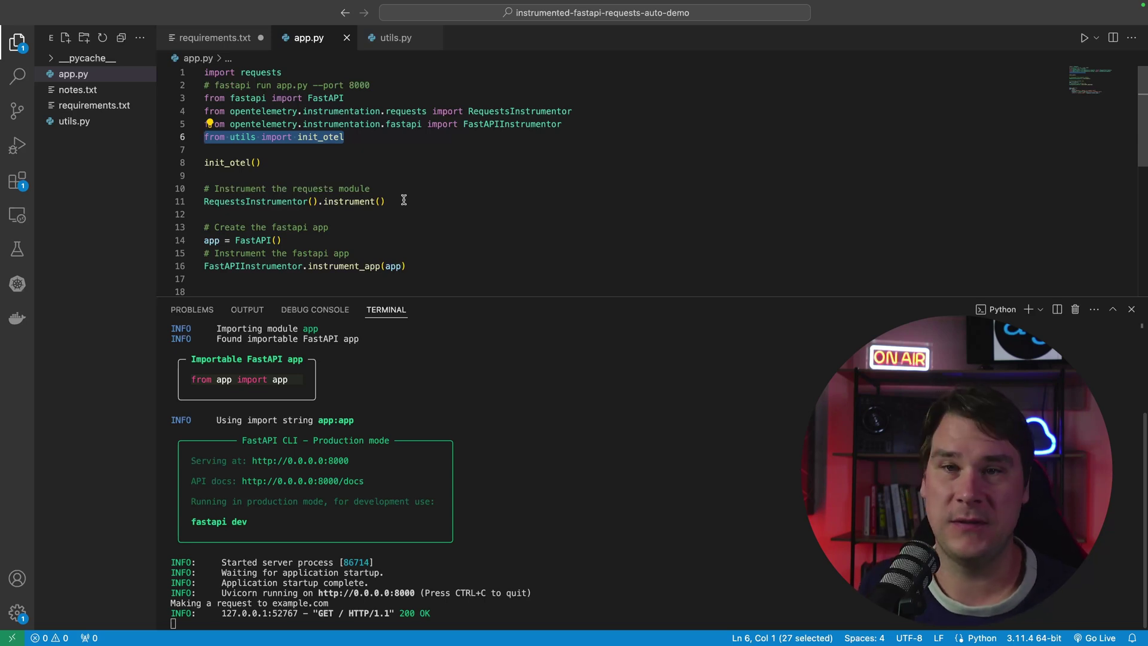
{"action": "scroll", "coordinate": [405, 201], "scroll_direction": "down", "scroll_amount": 1}
{"action": "left_click_drag", "start_coordinate": [282, 211], "coordinate": [201, 200]}
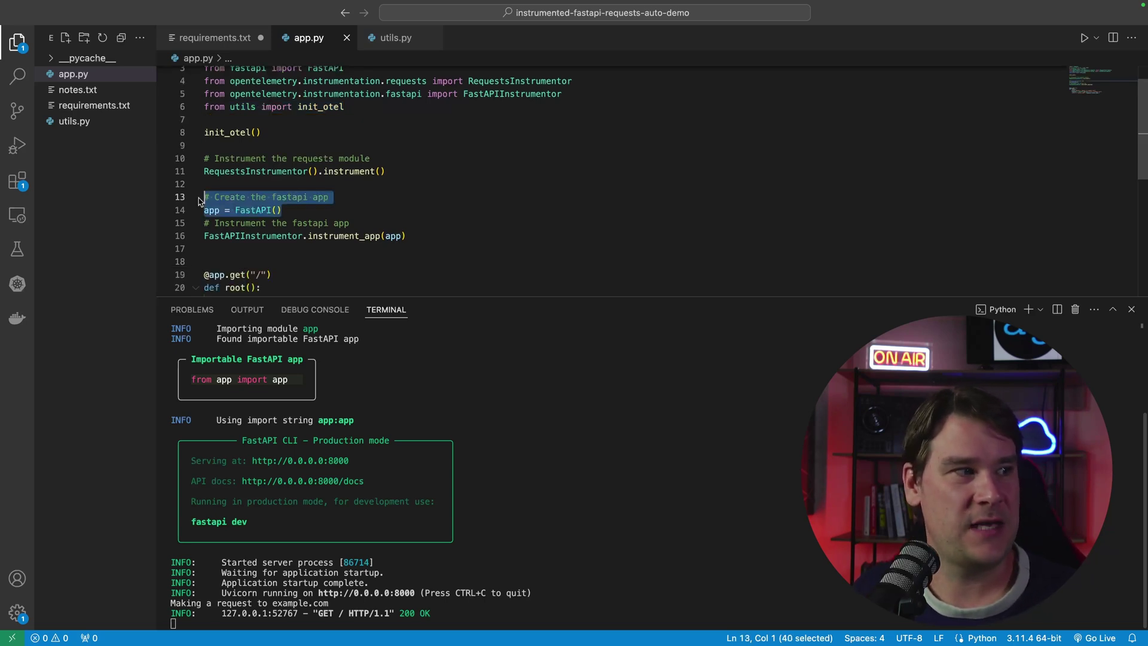
{"action": "left_click", "coordinate": [326, 222]}
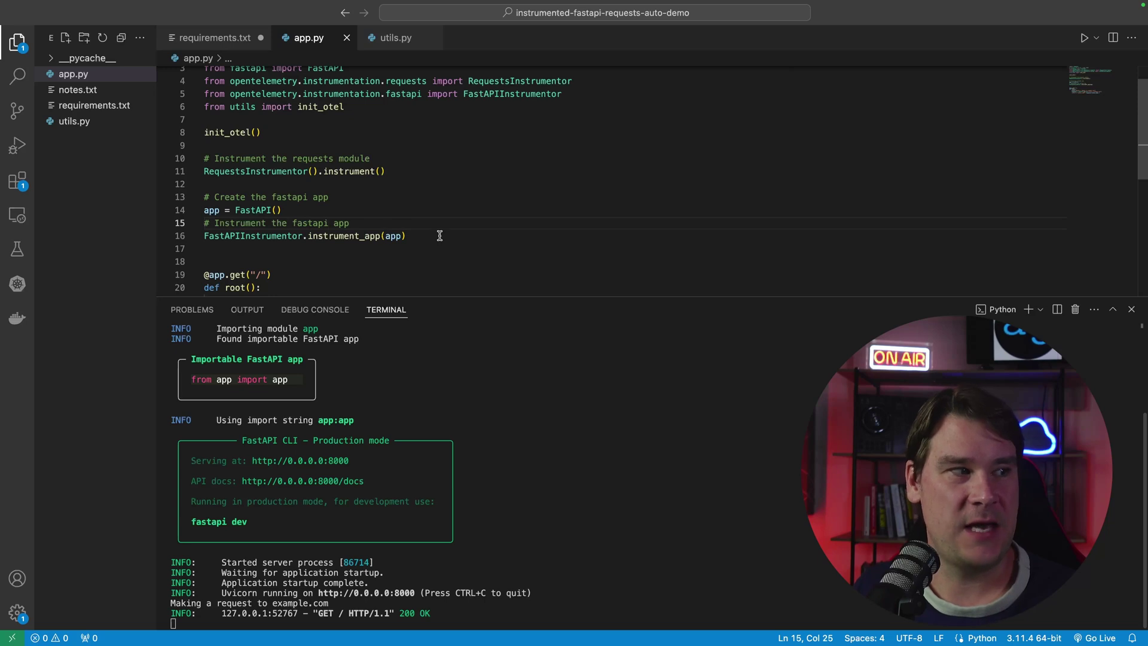